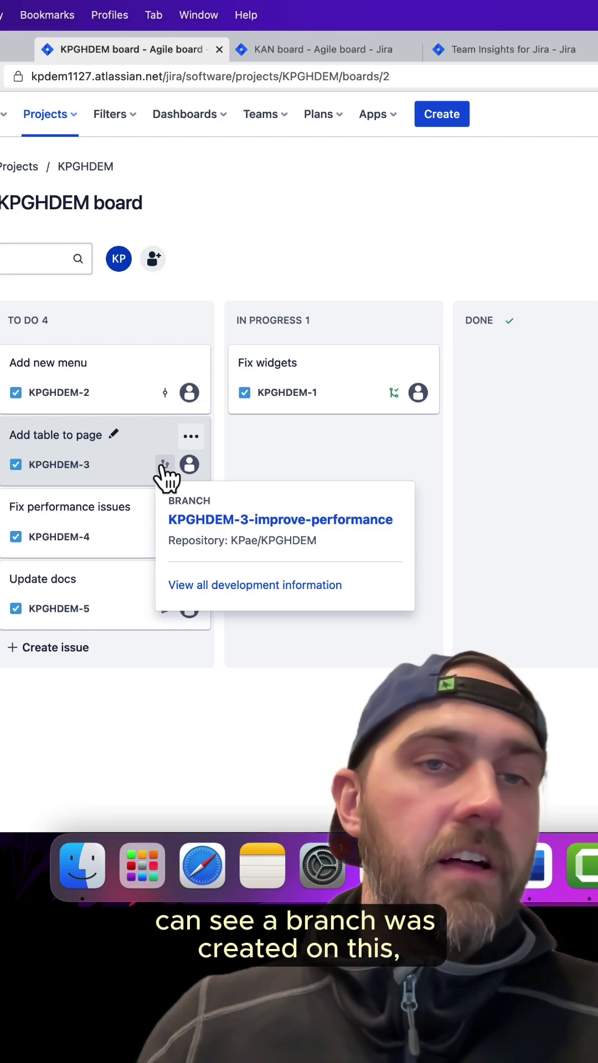
Step: Open KPGHDEM-1 'Fix widgets' and view the diff of its widget-basis commit
left_click(349, 378)
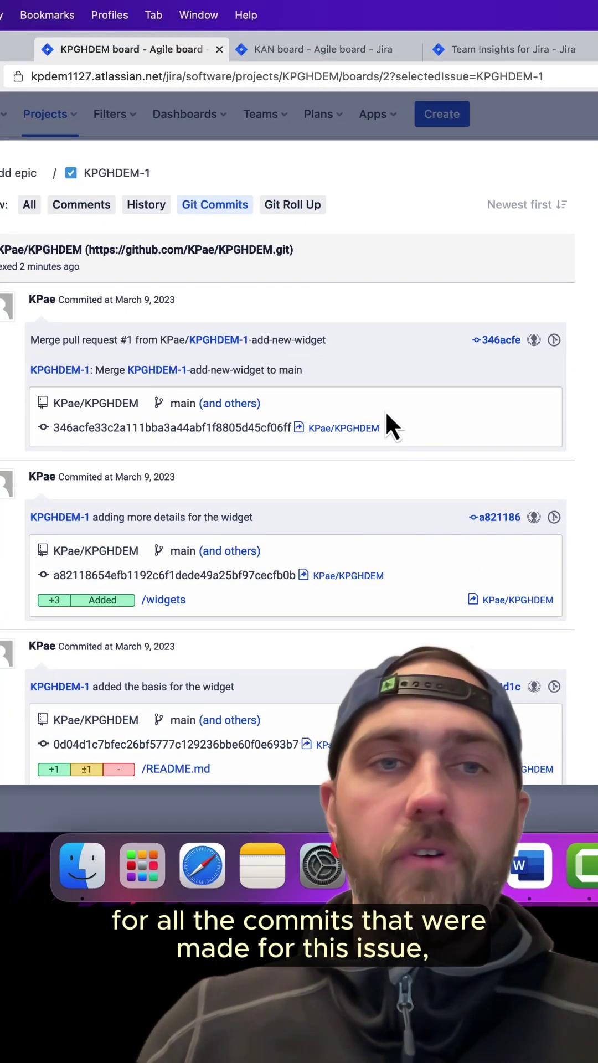
scroll(378, 371, "down", 1)
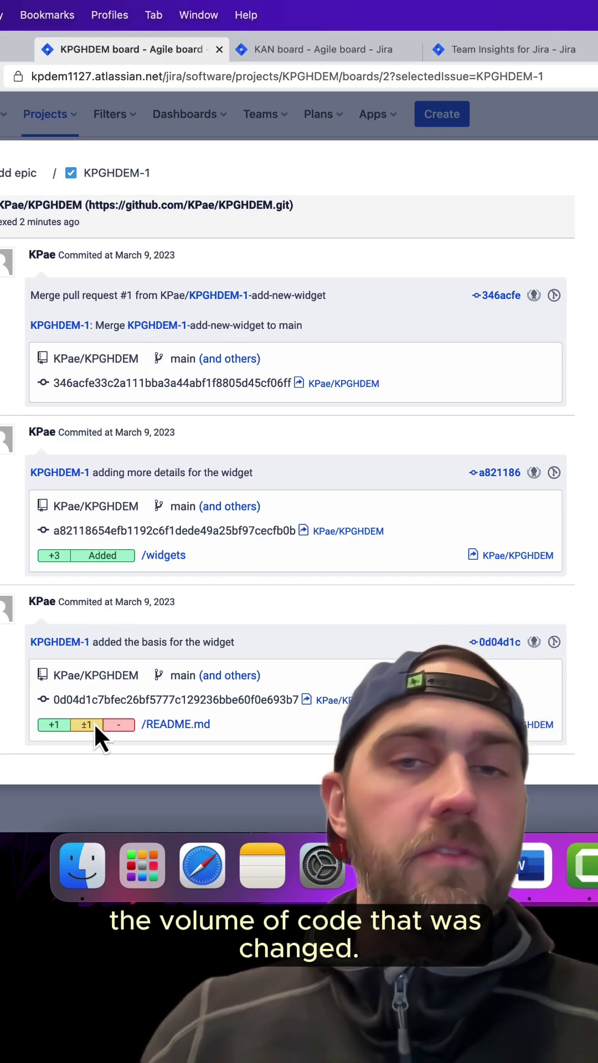
left_click(490, 643)
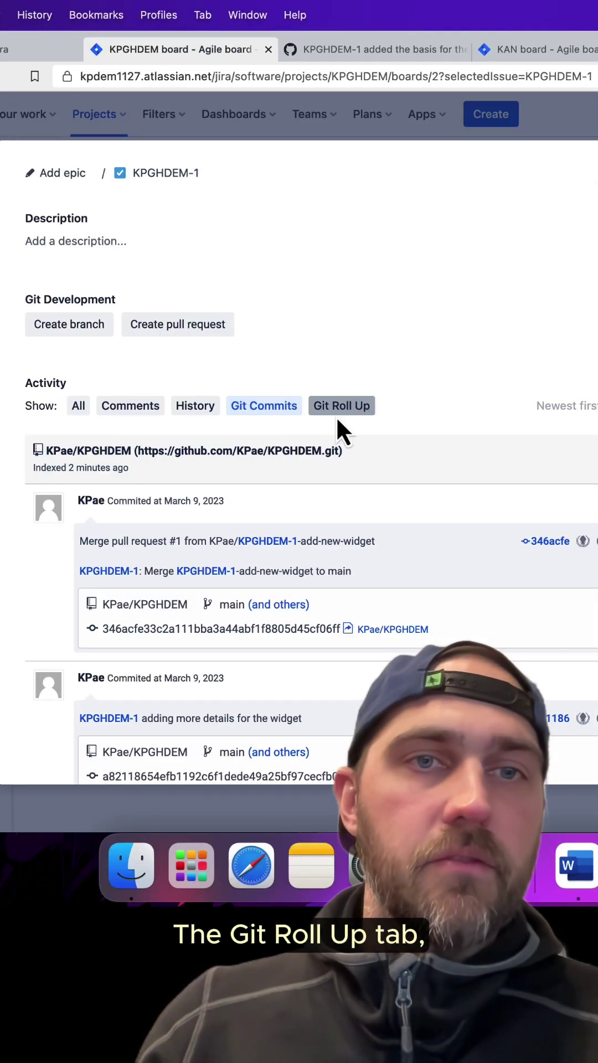
Step: Show the Git Roll Up summary of the issue's three commits
left_click(336, 415)
scroll(431, 571, "down", 3)
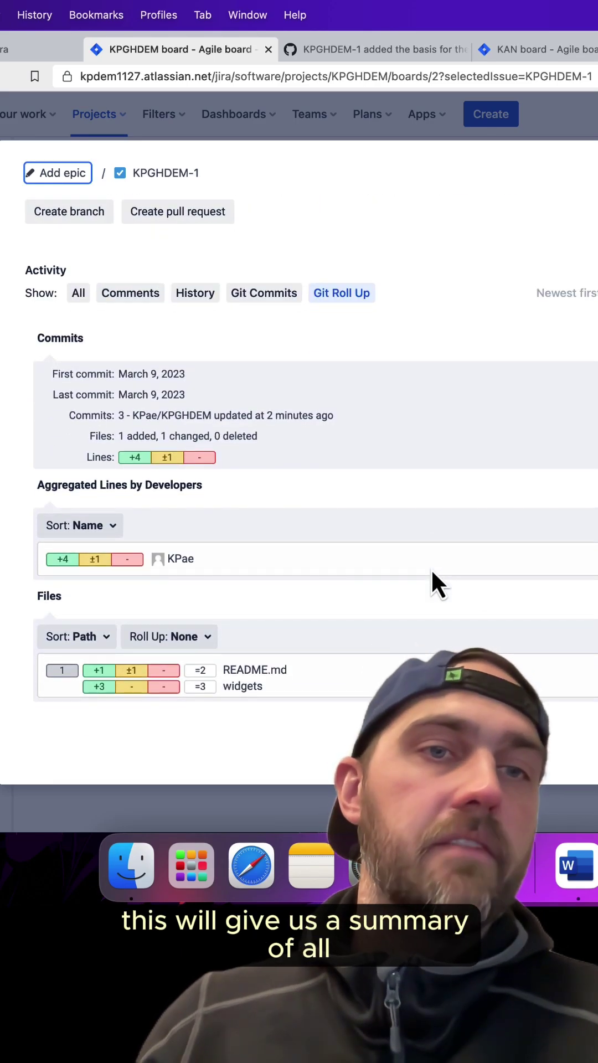